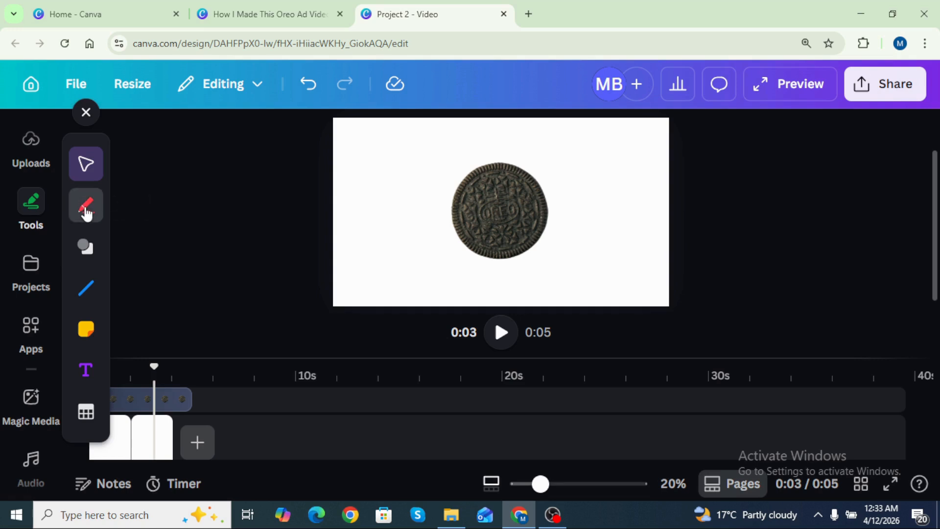
Draw over the upper part of the Oreo cookie with a thick white marker to form a bite
left_click(134, 344)
left_click(238, 393)
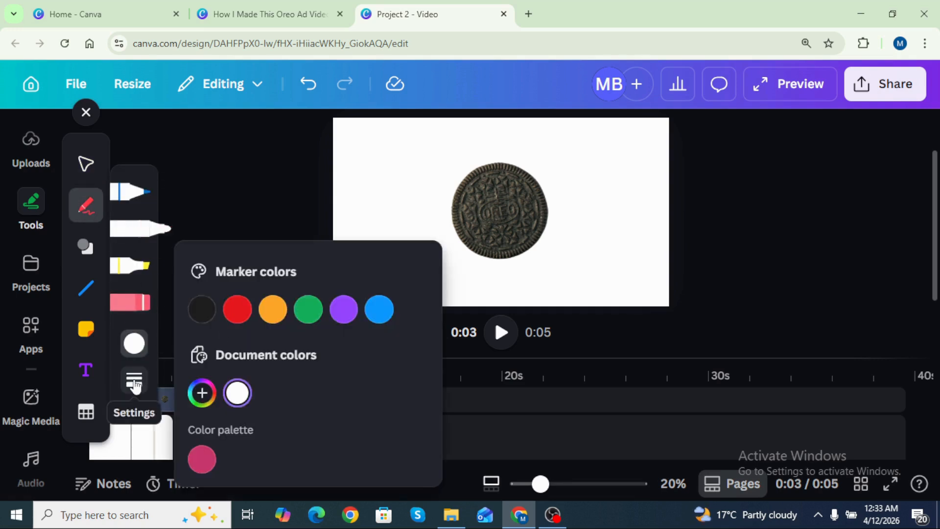
left_click(134, 380)
left_click_drag(212, 389, 346, 390)
mouse_move(495, 153)
left_mouse_down()
mouse_move(537, 185)
mouse_move(530, 170)
mouse_move(498, 151)
left_mouse_up()
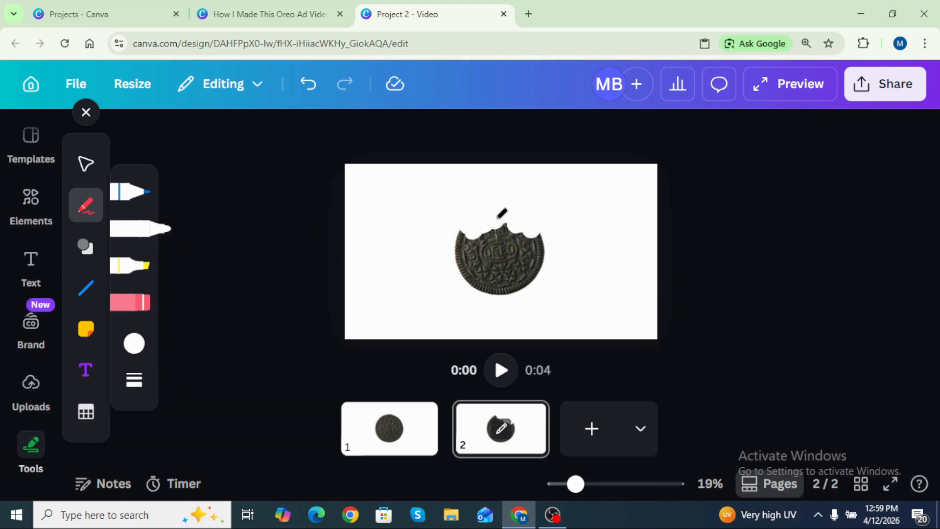
Duplicate the bitten-cookie page and paint away more of the cookie in white on successive copies until little is left
left_click(523, 415)
left_click(598, 248)
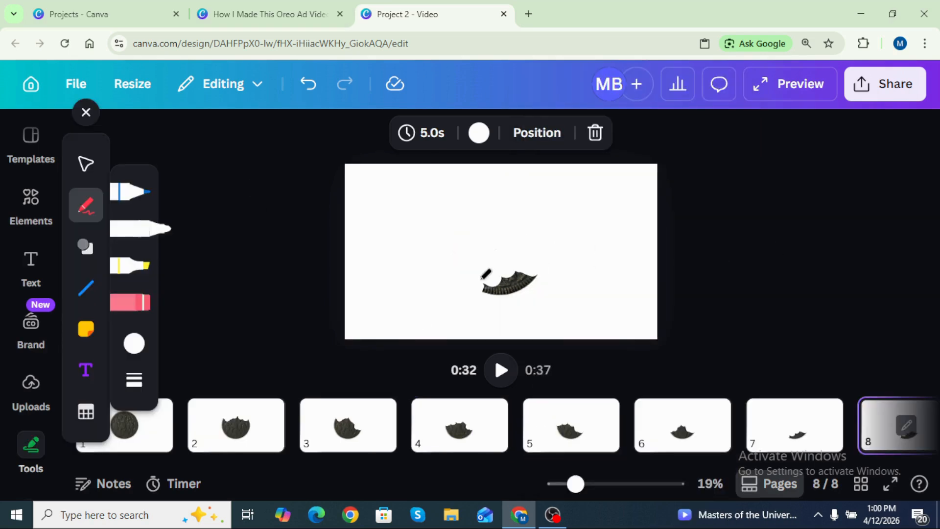
left_click_drag(498, 274, 506, 283)
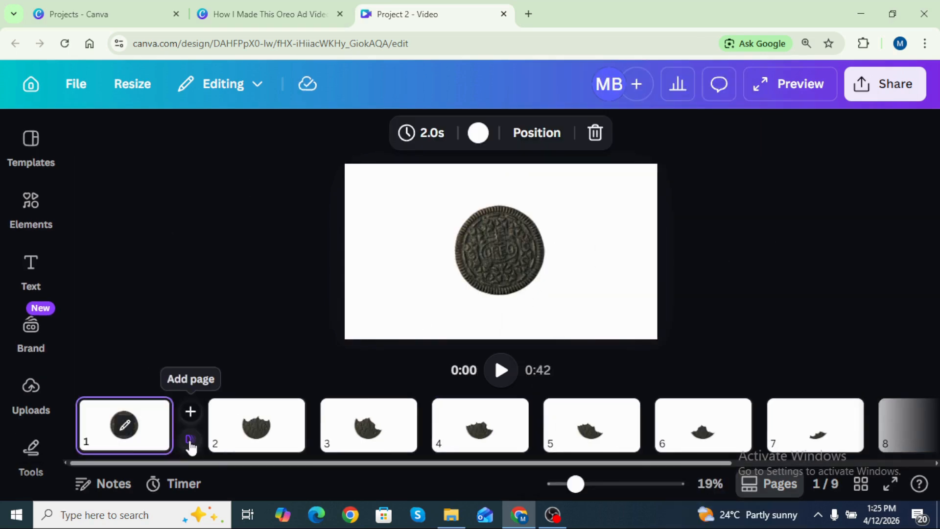
Add a Match & Move transition after page 1, shorten its duration and apply it between all pages
left_click(189, 444)
left_click_drag(370, 210, 365, 341)
left_click(129, 352)
left_click_drag(178, 264, 105, 262)
scroll(211, 319, "down", 3)
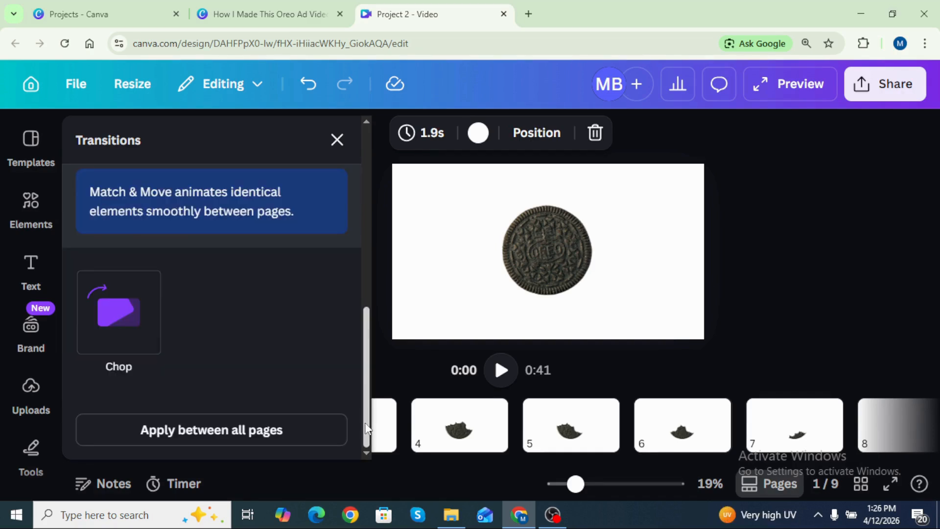
left_click(219, 434)
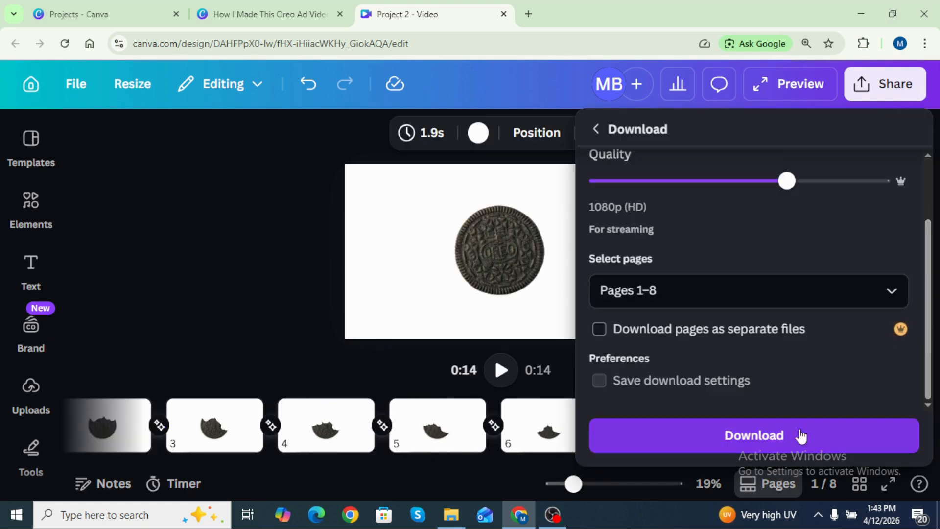
Download pages 1–8 as one video in 1080p (HD) quality
left_click(801, 435)
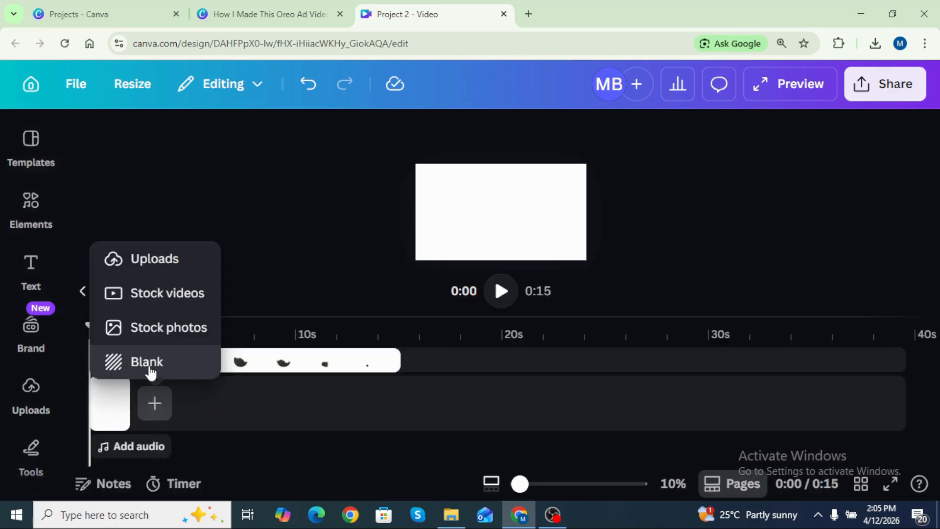
Add a blank page after the first page and set its background to Turquoise blue (#5ce1e6)
left_click(147, 369)
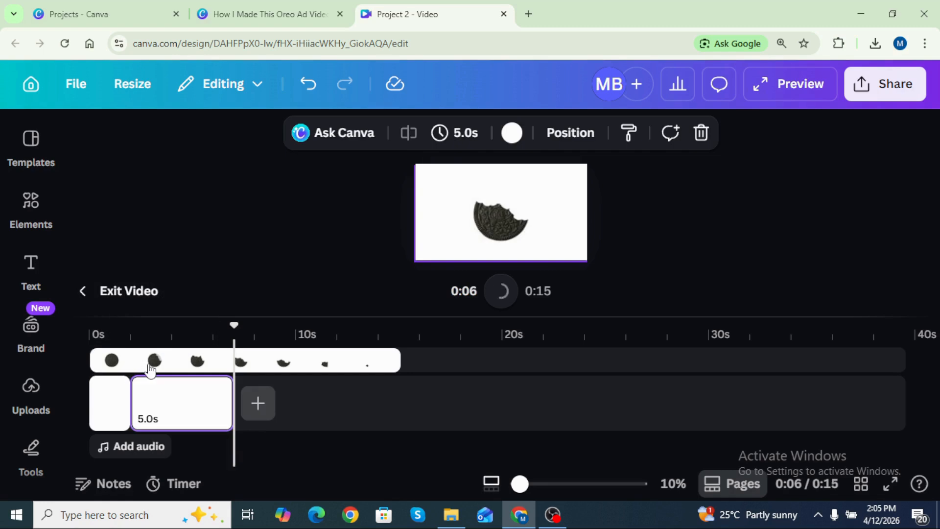
left_click(175, 409)
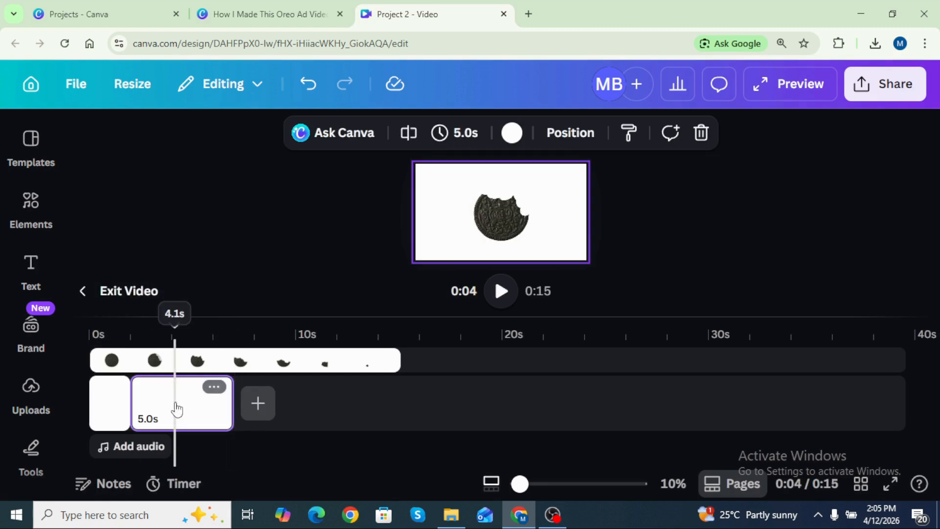
left_click(122, 292)
left_click(521, 435)
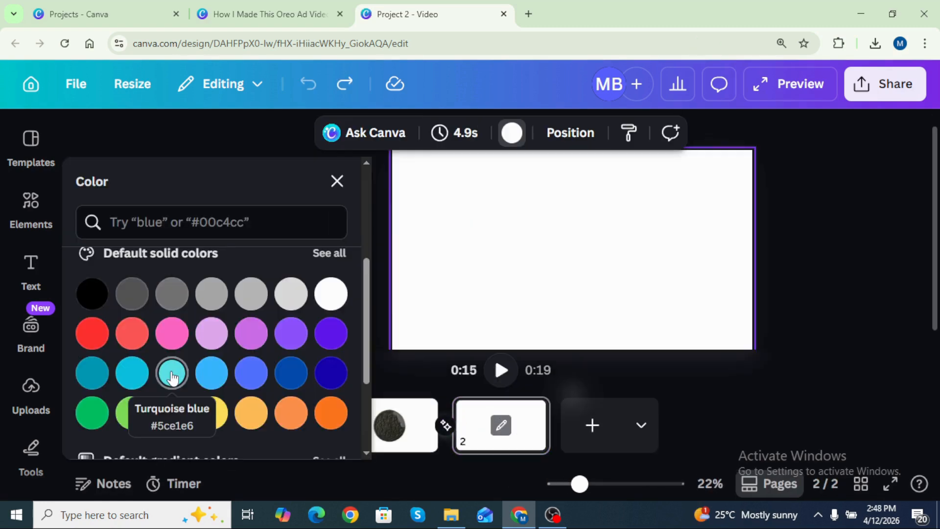
left_click(172, 374)
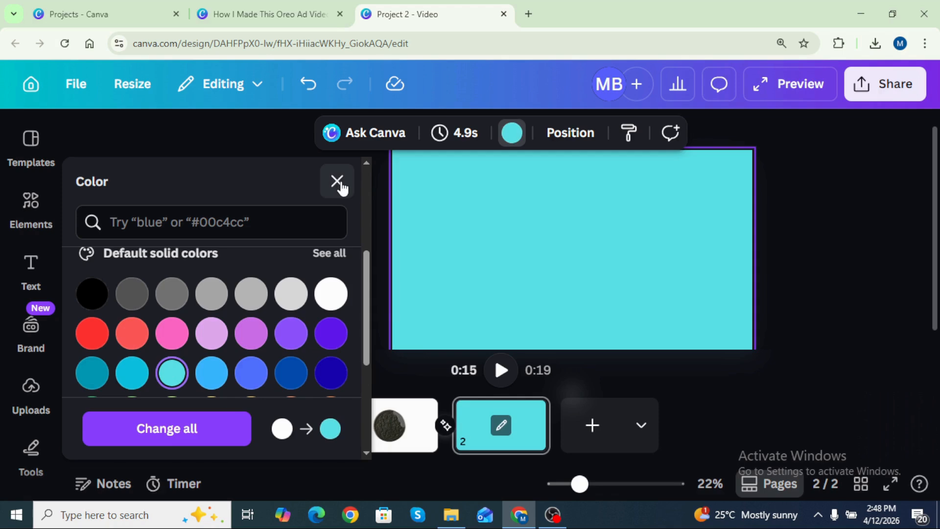
left_click(338, 182)
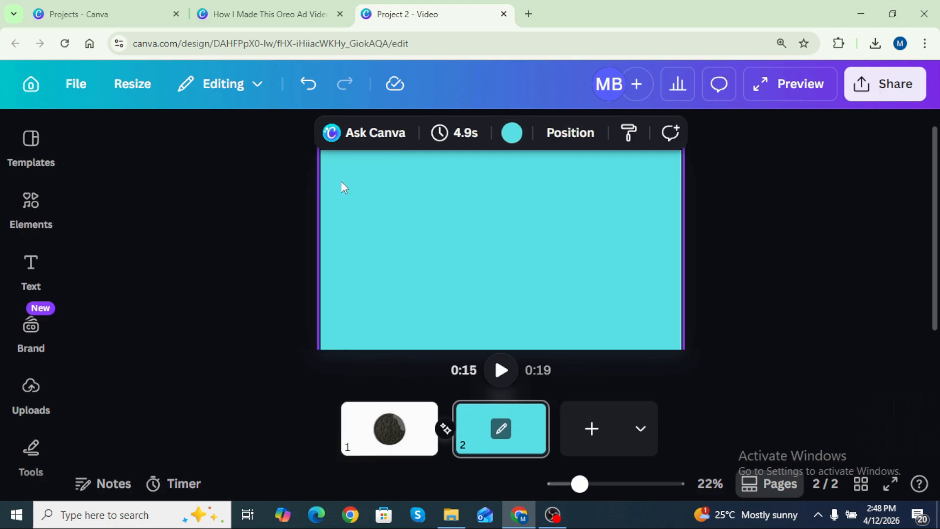
Place the photo of stacked Oreos on a blue background on the turquoise page and remove its background
left_click(32, 203)
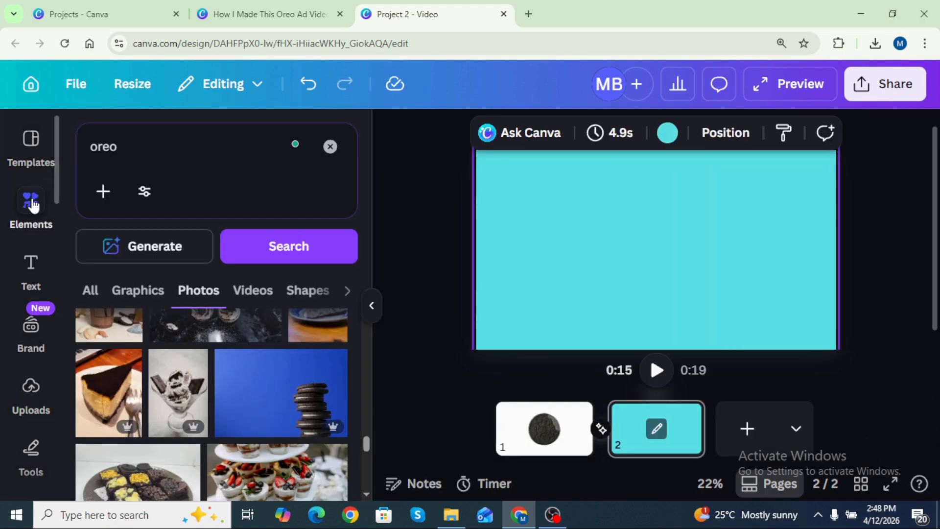
scroll(367, 442, "down", 1)
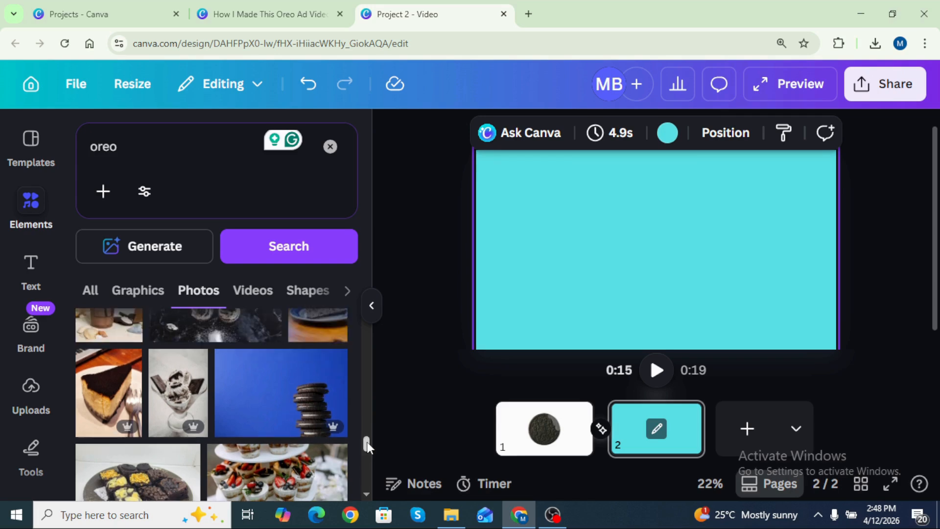
left_click_drag(366, 442, 366, 443)
left_click_drag(326, 369, 564, 222)
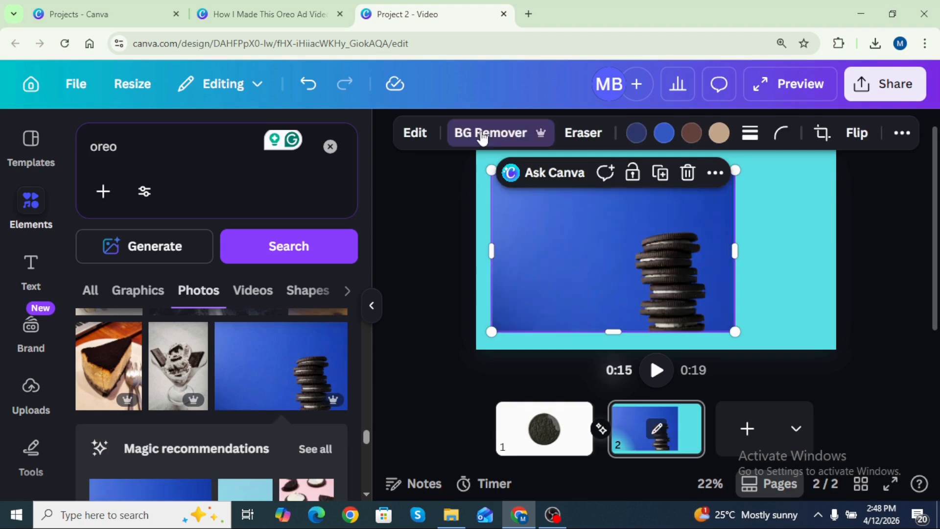
left_click(482, 133)
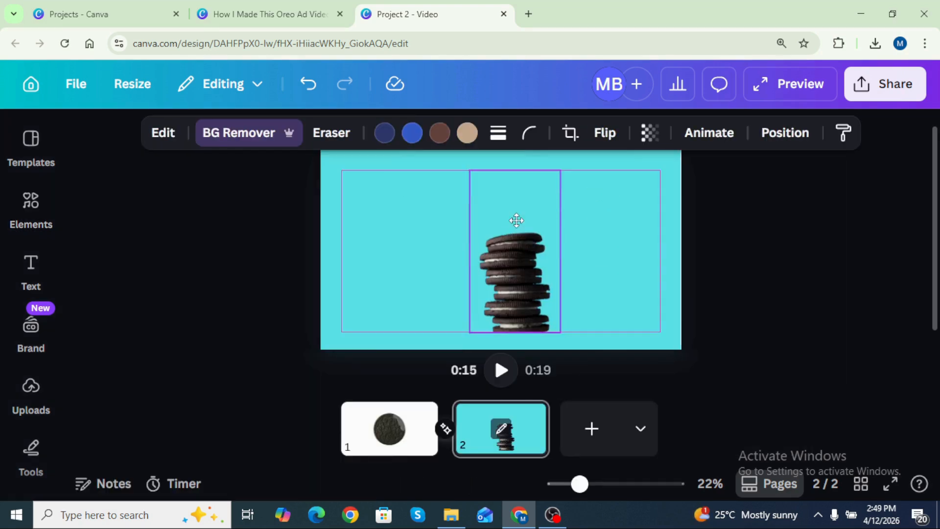
Move the Oreo stack to the page's lower edge, crop the empty area above it and centre it horizontally
left_click_drag(515, 221, 517, 239)
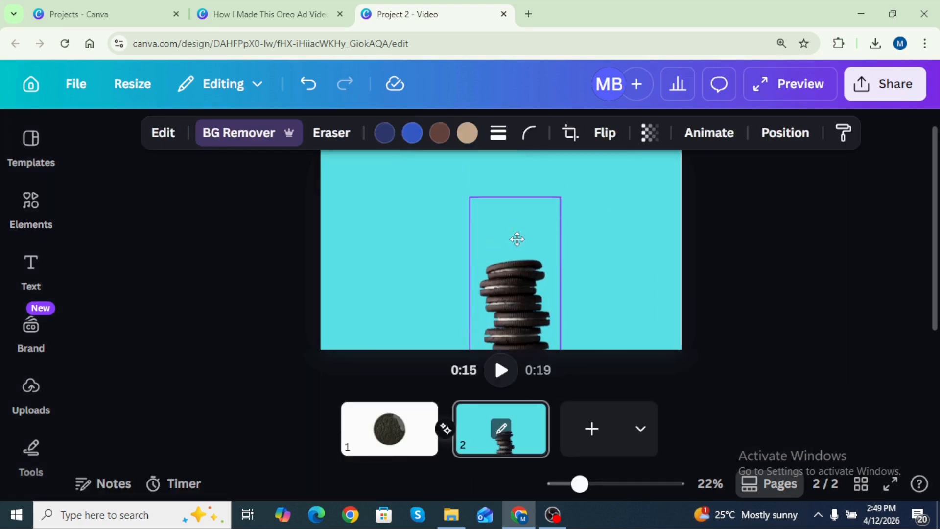
left_click_drag(515, 197, 514, 260)
left_click_drag(522, 291, 507, 288)
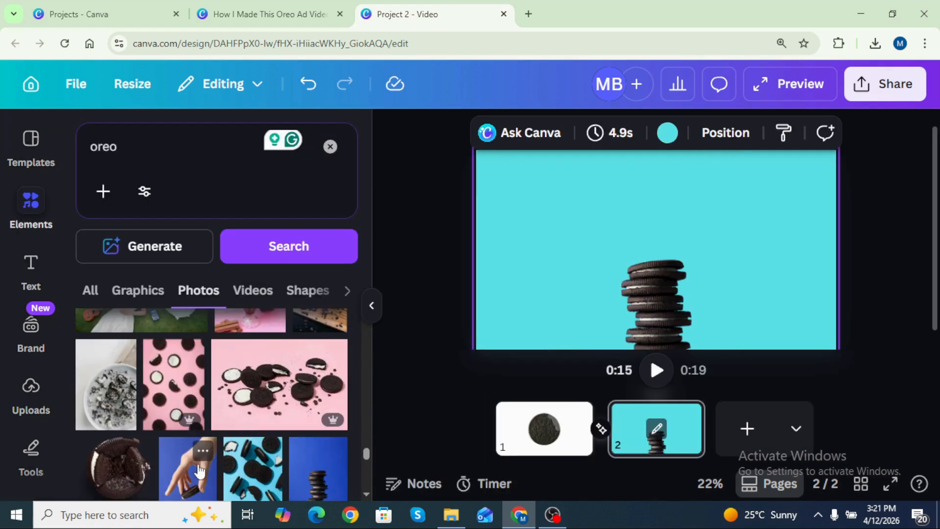
Add the photo of a hand placing an Oreo beside the stack and remove its background
left_click_drag(318, 468, 700, 198)
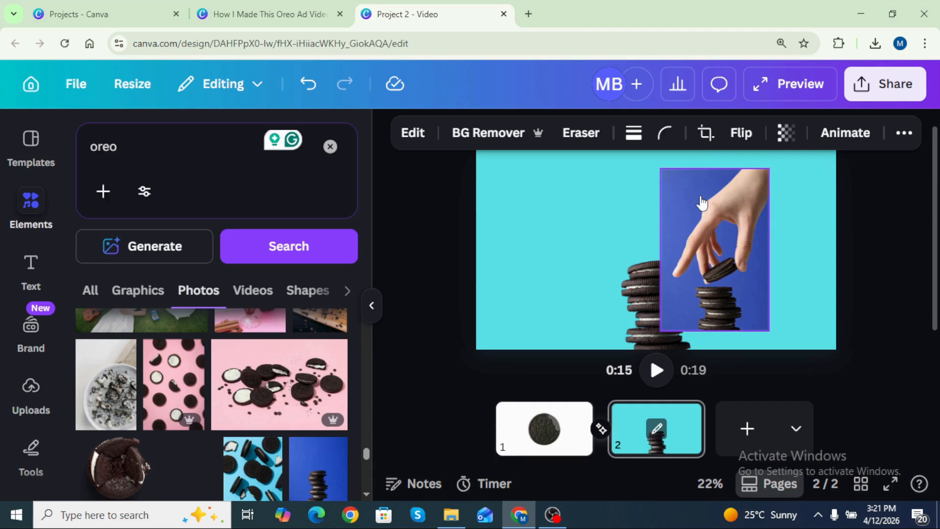
left_click(488, 133)
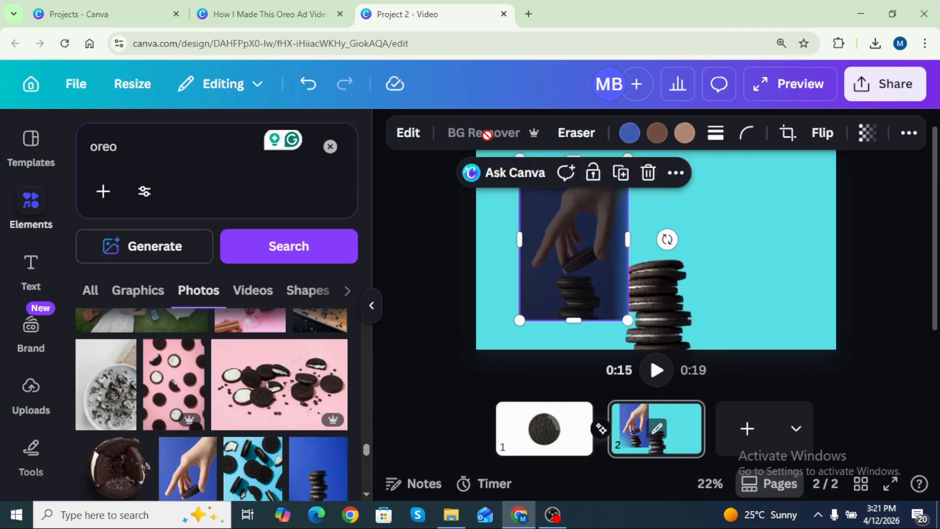
left_click_drag(554, 204, 543, 206)
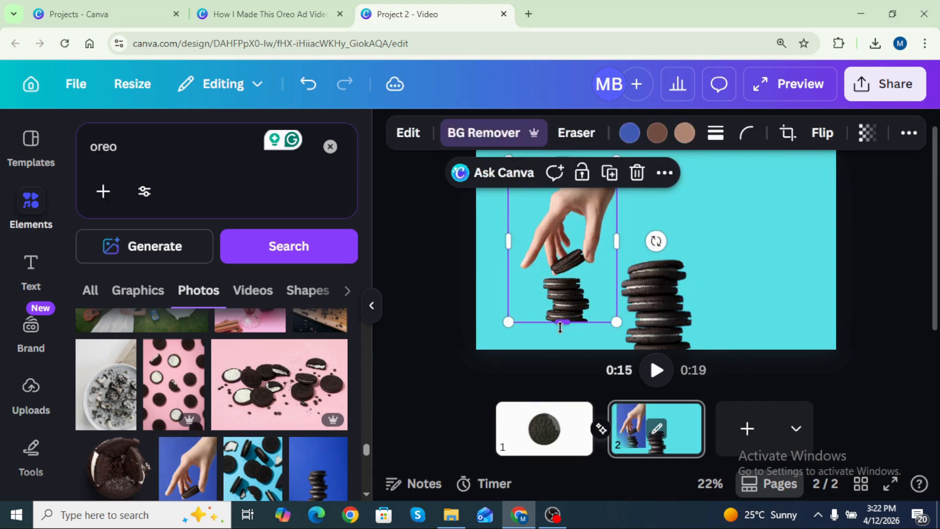
Crop the lower cookies out of the hand photo, rotate it until the held Oreo is level and place it on the stack
left_click_drag(561, 324, 561, 279)
left_click_drag(659, 226, 657, 251)
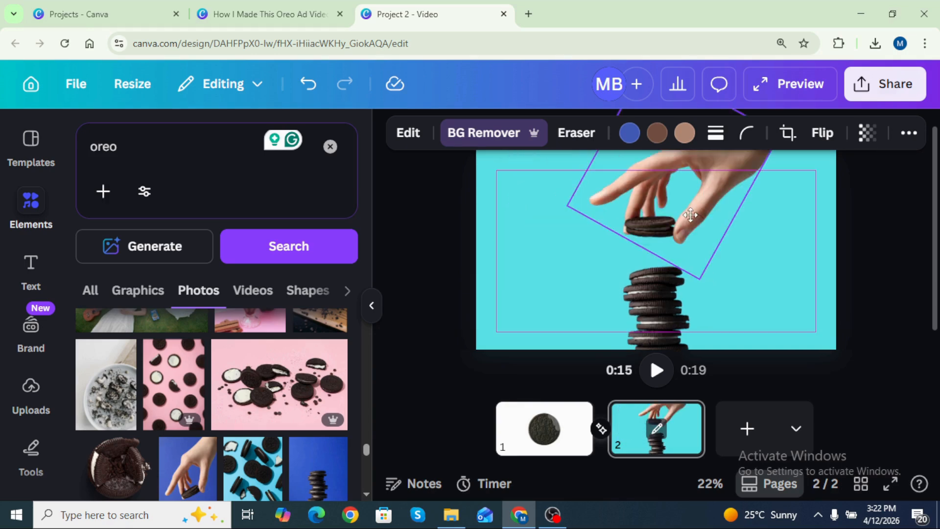
mouse_move(692, 213)
left_mouse_down()
mouse_move(693, 240)
mouse_move(691, 224)
left_mouse_up()
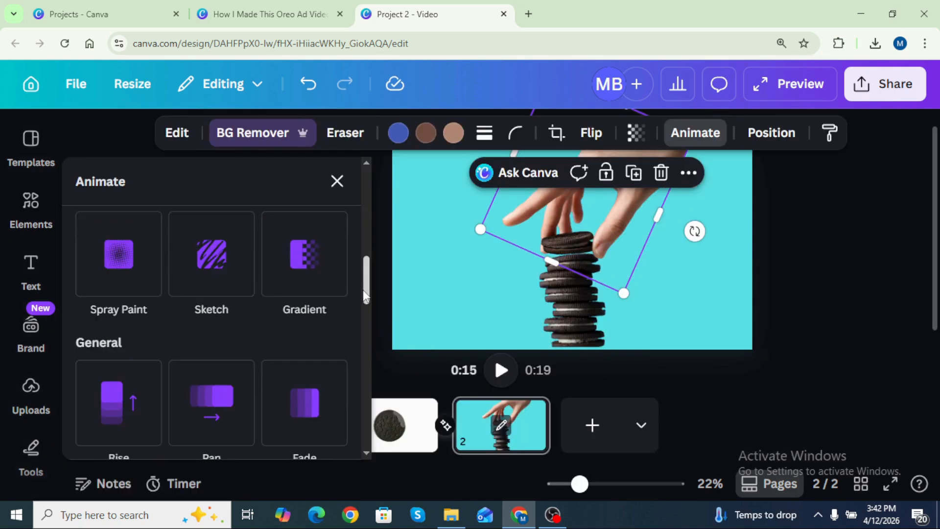
Apply the Rise animation to the hand image and adjust its settings
left_click_drag(364, 290, 365, 314)
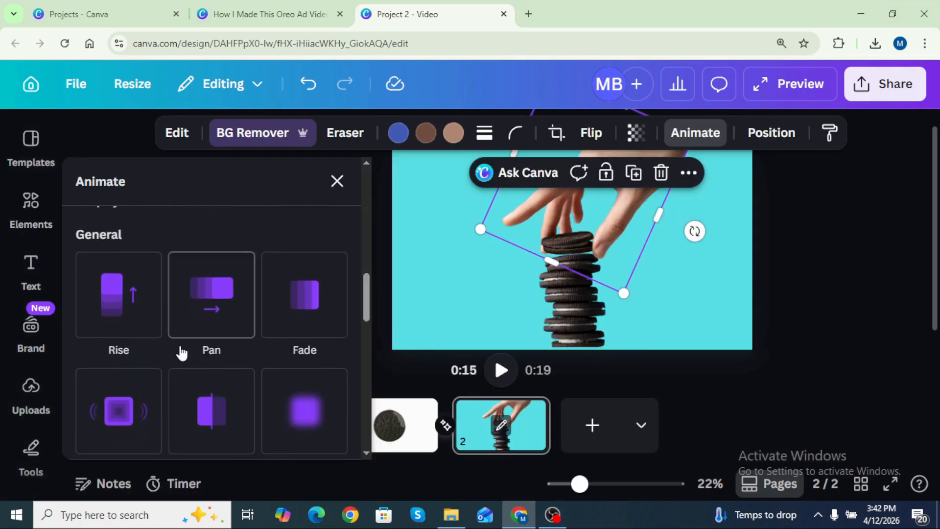
left_click(124, 325)
left_click(177, 315)
left_click_drag(207, 241, 228, 241)
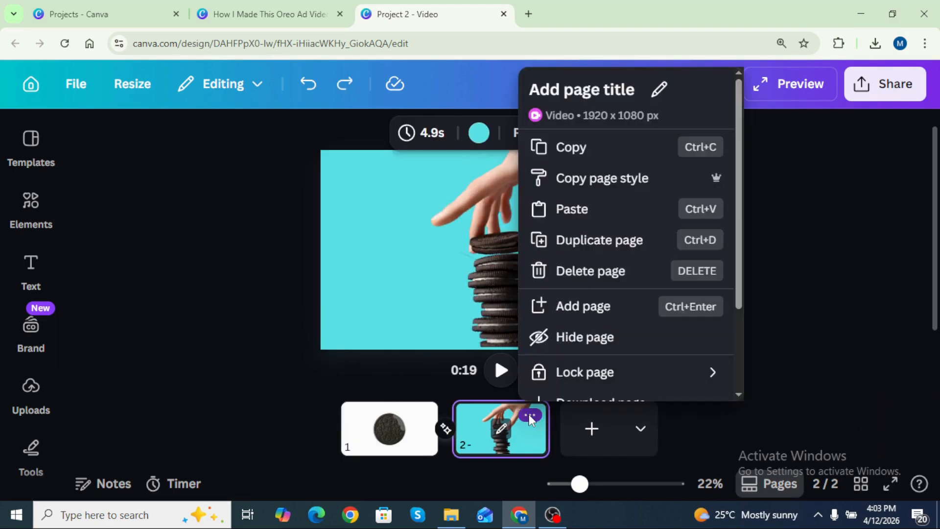
Duplicate page 2 and raise the hand with its Oreo well above the stack on the copy
left_click(594, 242)
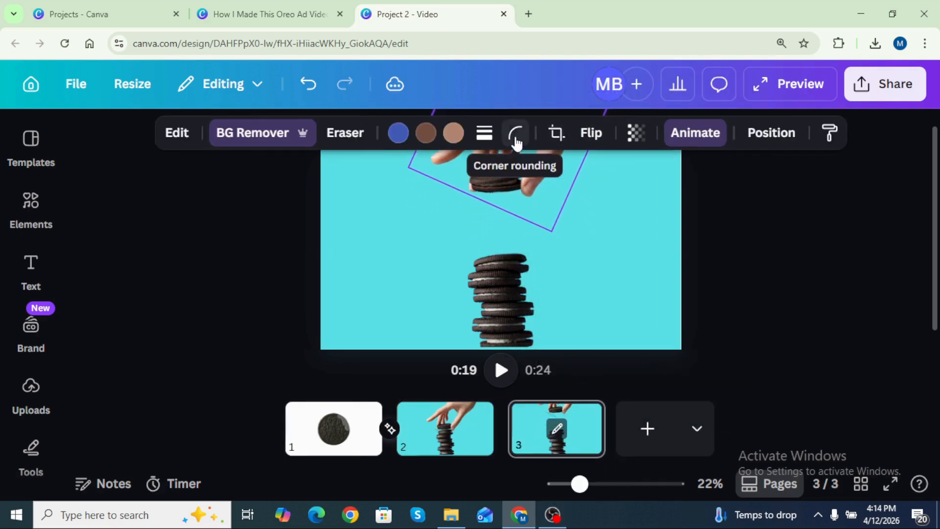
left_click(762, 222)
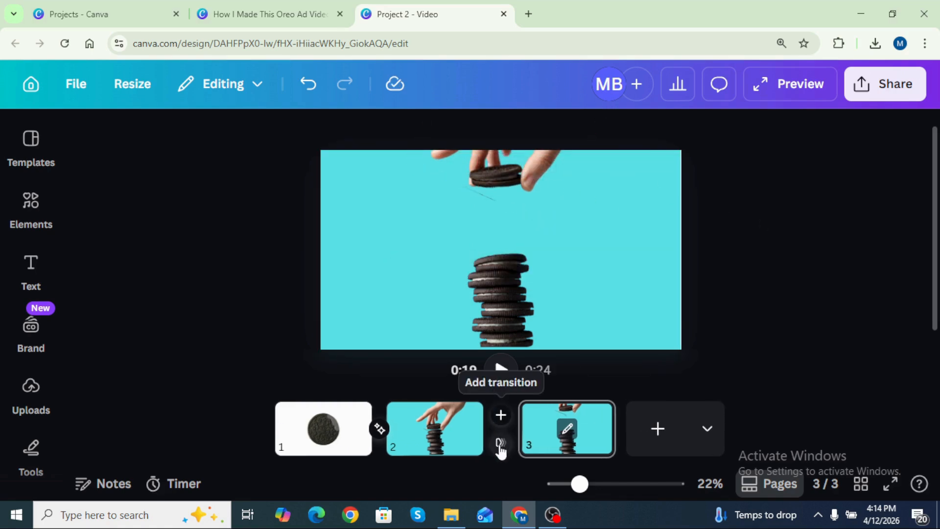
Add a Match & Move transition between pages 2 and 3
left_click(500, 445)
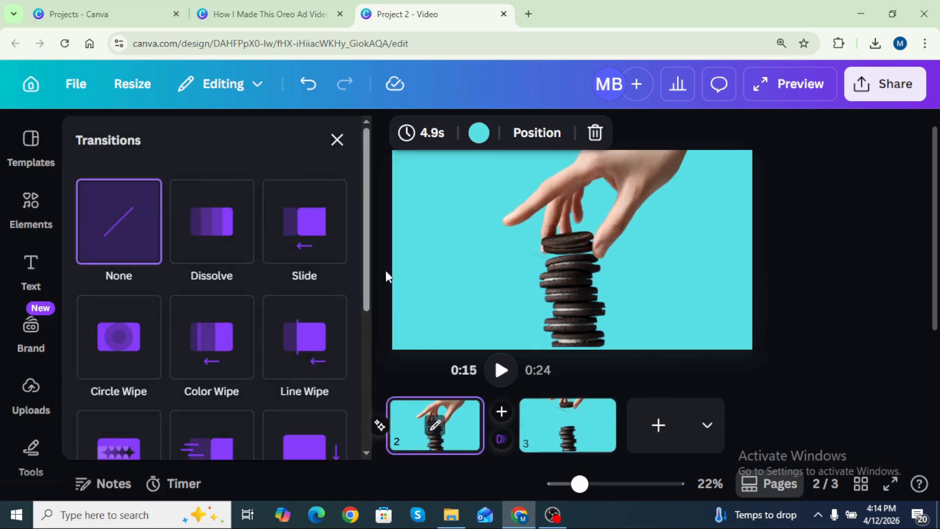
left_click_drag(365, 247, 365, 337)
left_click(119, 312)
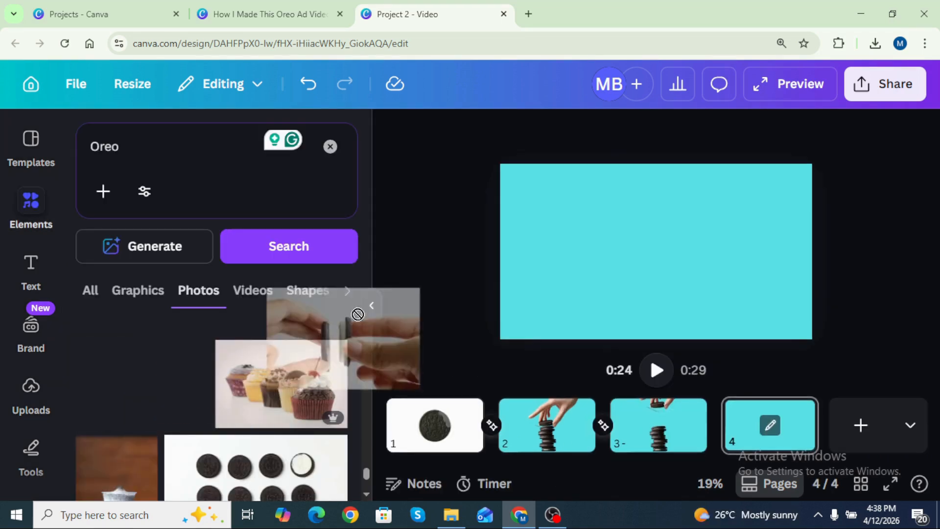
Place the photo of two hands separating an Oreo on page 4 and remove its background
left_click_drag(357, 308, 563, 206)
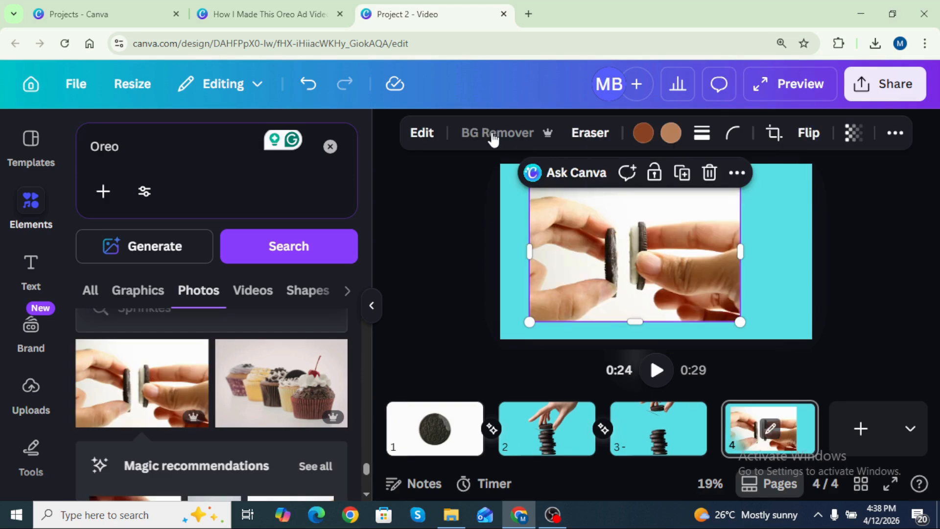
left_click(494, 138)
Enlarge the hand images to fill page 4 and bring the two cookie halves together at the centre
left_click_drag(740, 252, 782, 243)
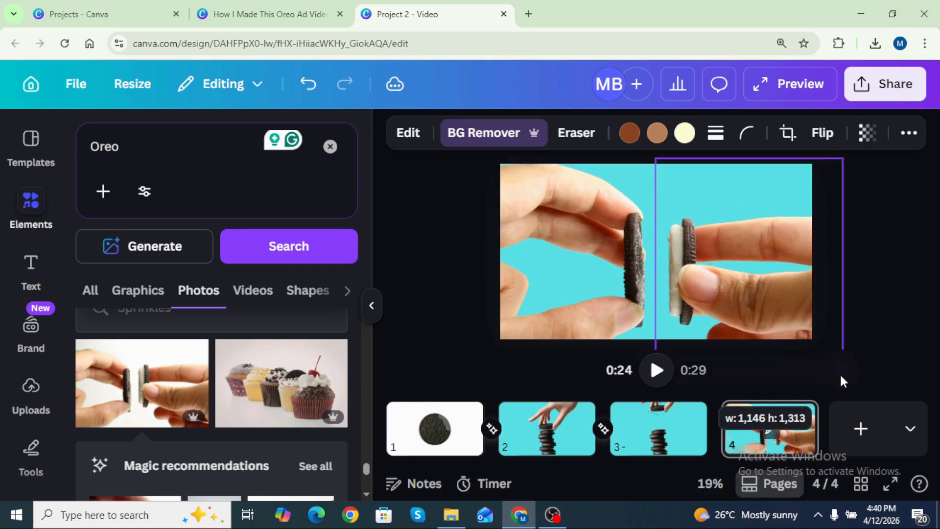
left_click_drag(839, 372, 840, 375)
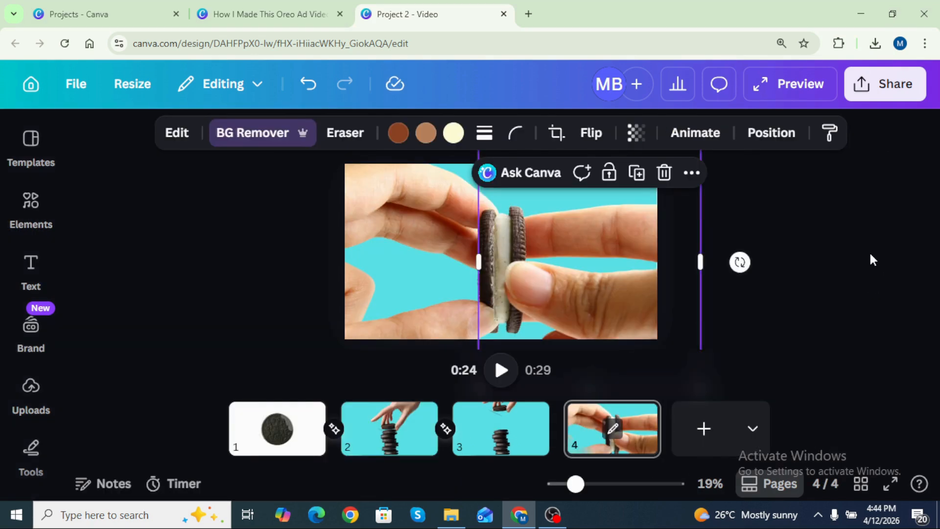
left_click(871, 255)
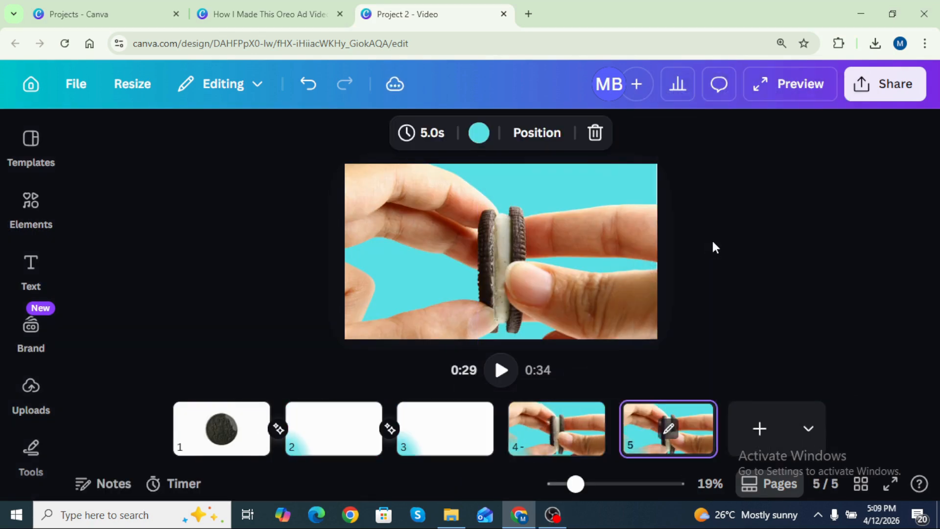
Move the left hand on page 5 outward so the two Oreo halves are farther apart
left_click(445, 247)
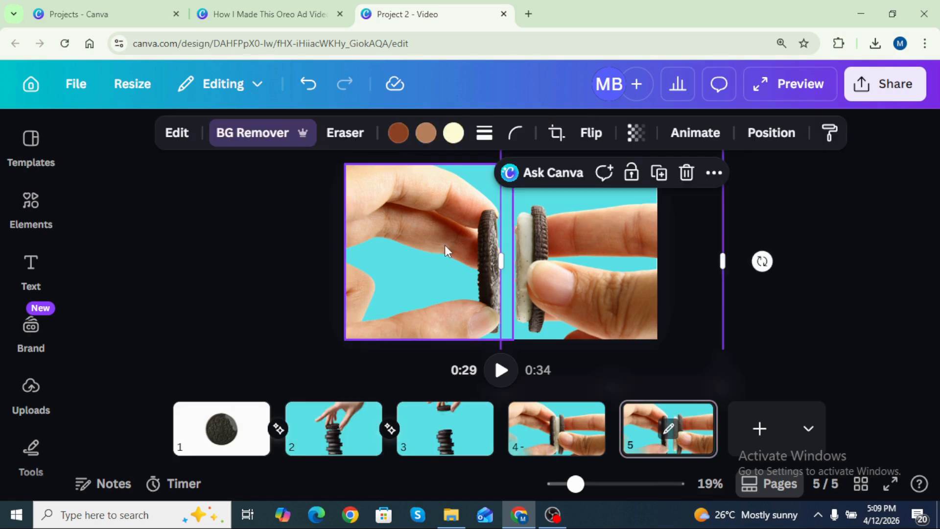
left_click_drag(446, 248, 437, 245)
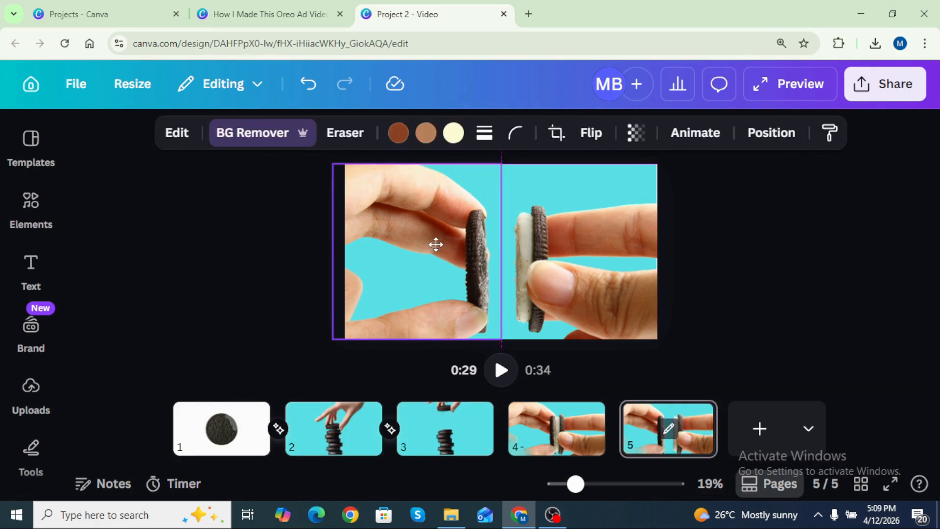
Add a Match & Move transition between pages 4 and 5
left_click(610, 446)
left_click(610, 445)
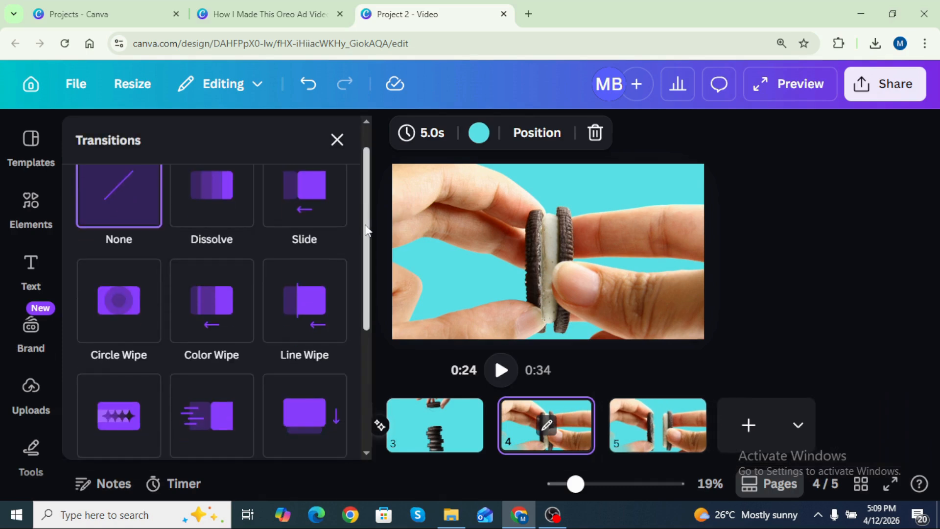
left_click_drag(366, 229, 368, 289)
left_click(123, 308)
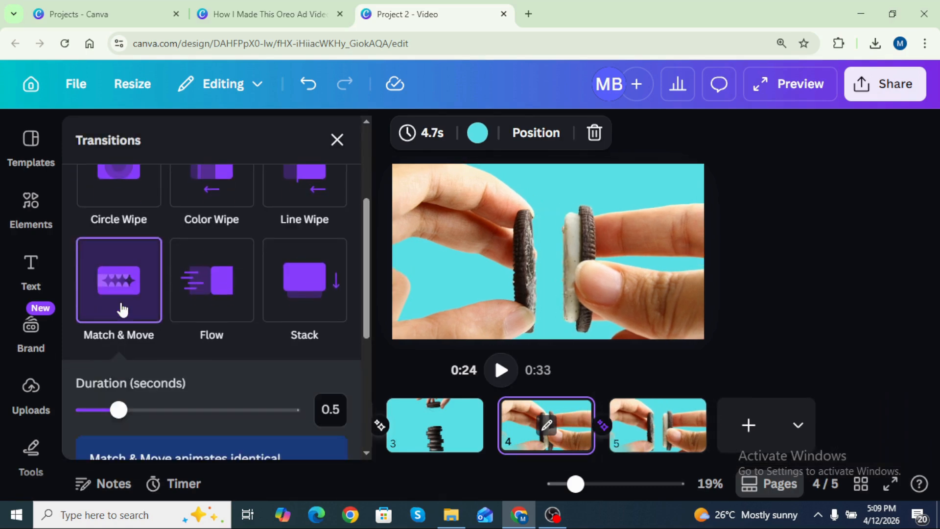
left_click(336, 142)
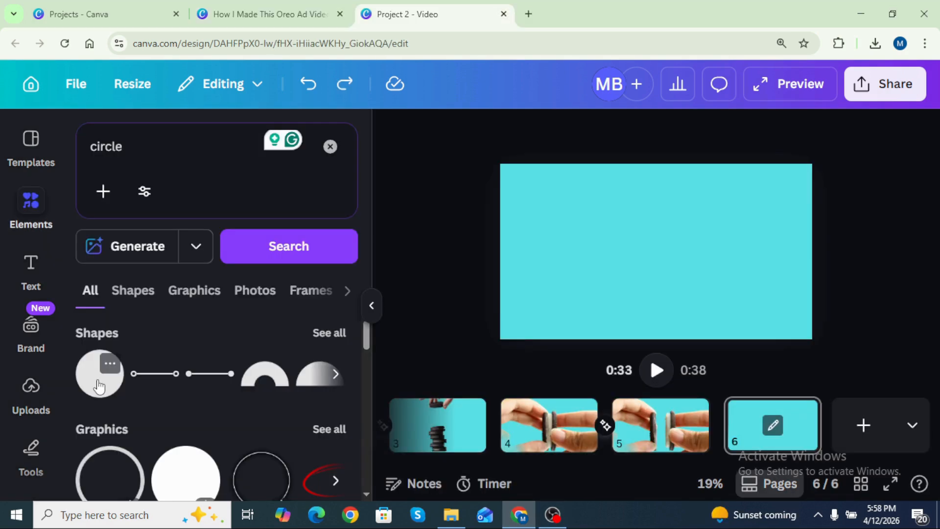
Add a circle shape to the centre of page 6, recolour it bright cyan-blue, and duplicate it
left_click(99, 373)
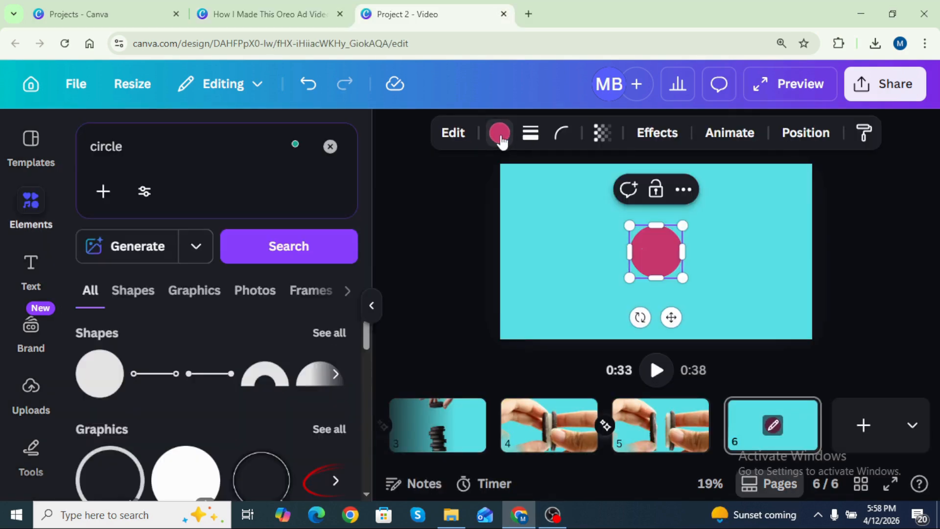
left_click(500, 138)
left_click_drag(368, 172, 363, 314)
left_click(134, 327)
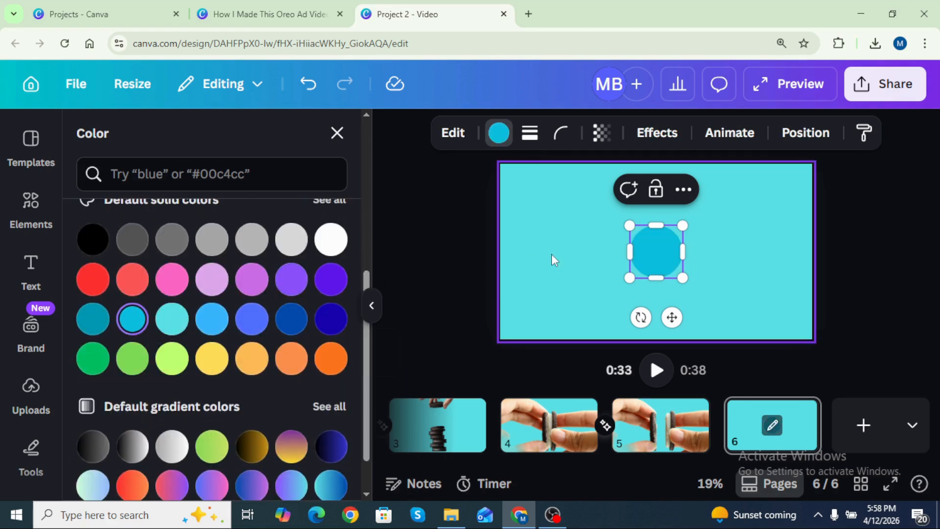
left_click(684, 190)
left_click(737, 321)
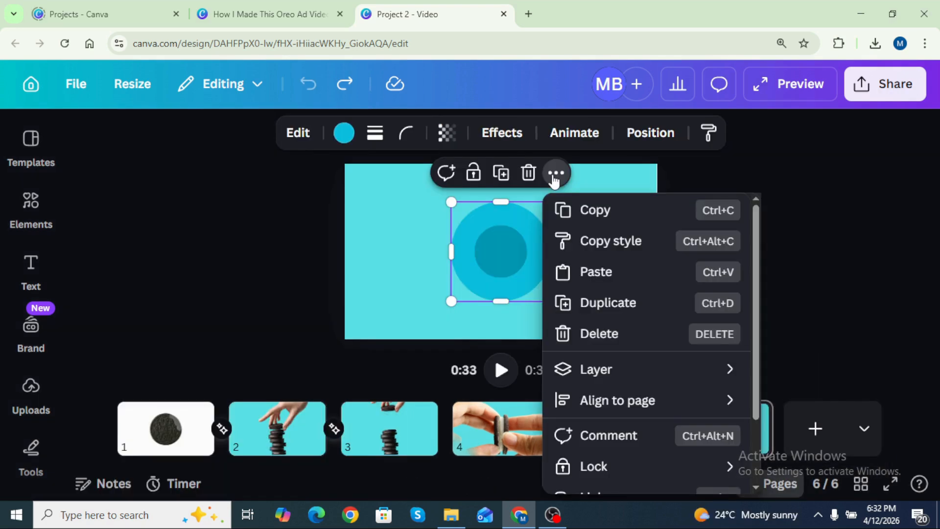
Show the page's layers, then duplicate the small dark teal circle and enlarge the copy around the lighter circle as a third ring
mouse_move(606, 370)
left_click(465, 485)
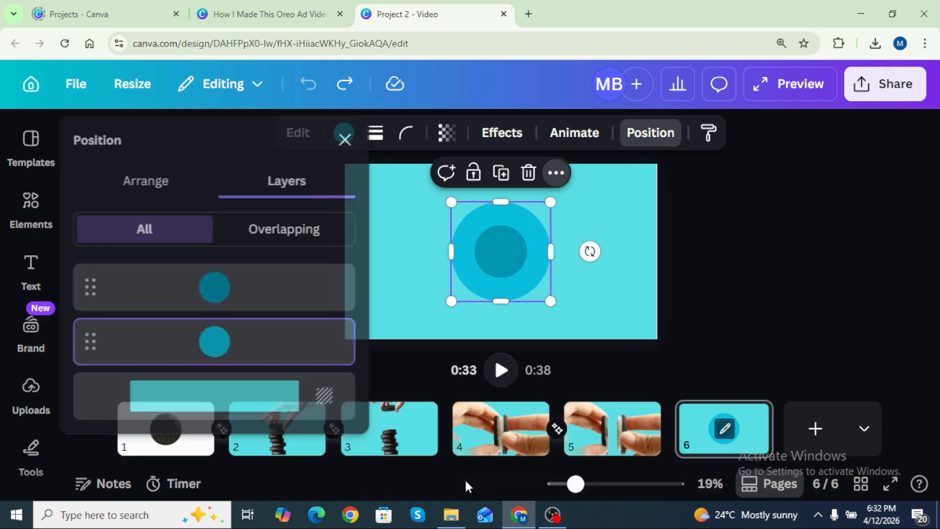
left_click(336, 328)
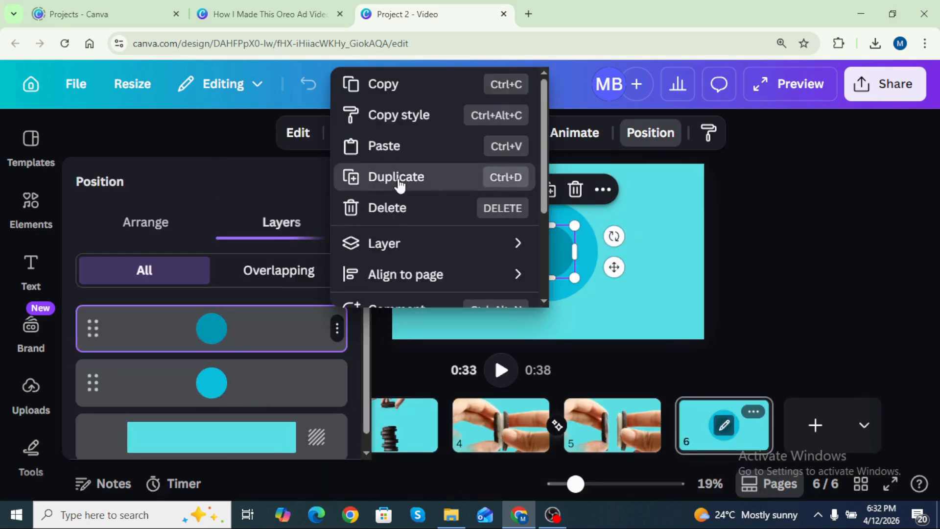
left_click(372, 180)
left_click_drag(577, 280, 620, 324)
left_click_drag(523, 226, 468, 192)
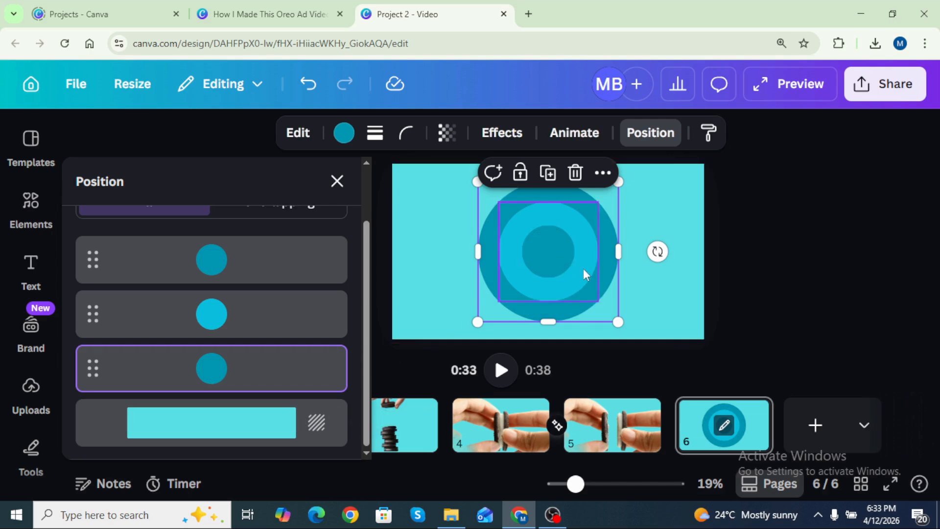
Duplicate the light blue circle, enlarge it beyond the page height, and centre it behind the other circles as the fourth ring
left_click(336, 315)
left_click(369, 179)
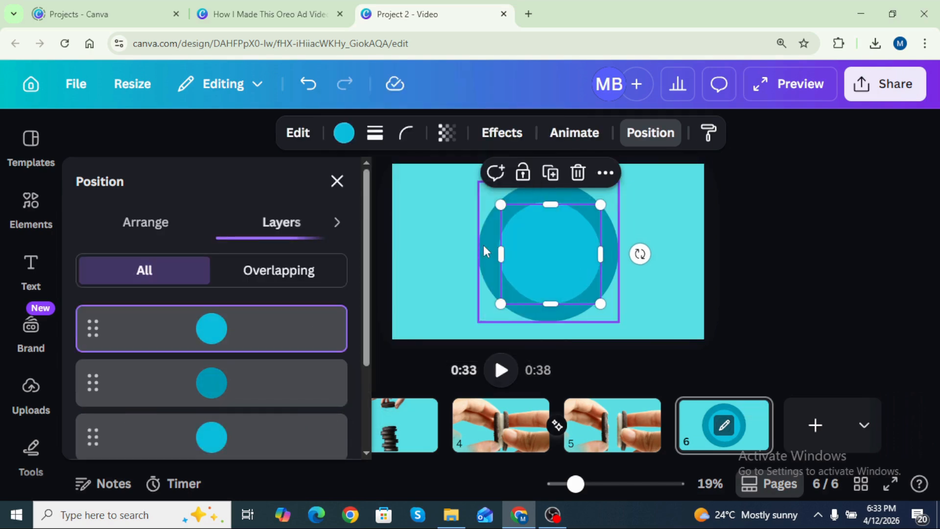
left_click_drag(598, 304, 618, 321)
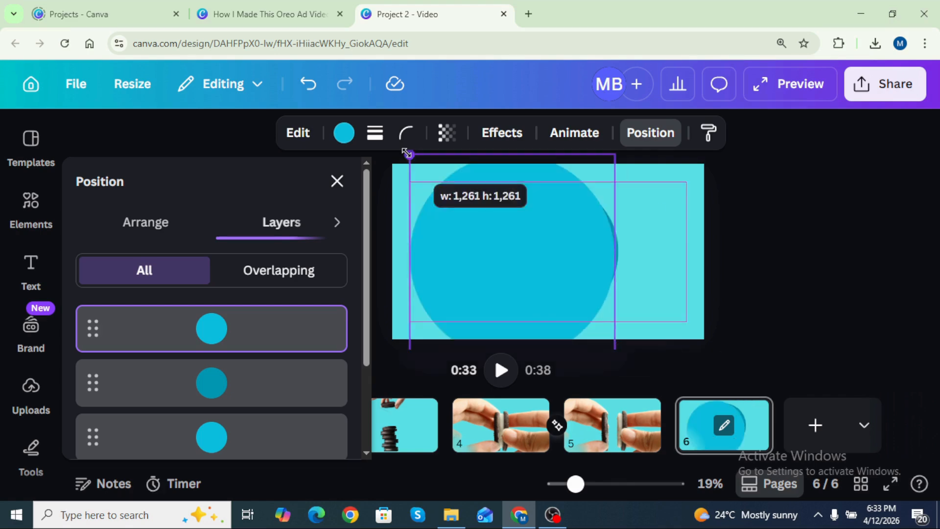
left_click_drag(410, 154, 401, 144)
left_click_drag(491, 217, 559, 246)
left_click(559, 257)
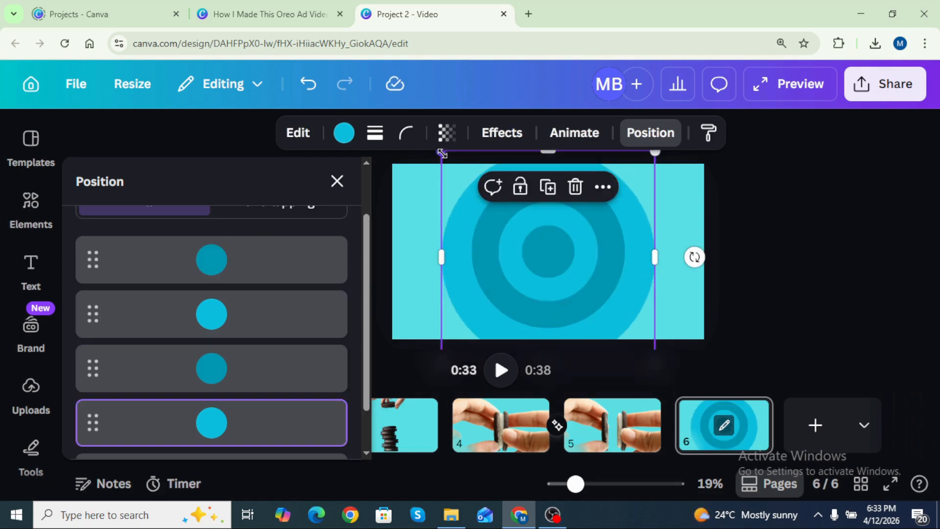
left_click_drag(442, 154, 452, 159)
left_click_drag(636, 329, 625, 313)
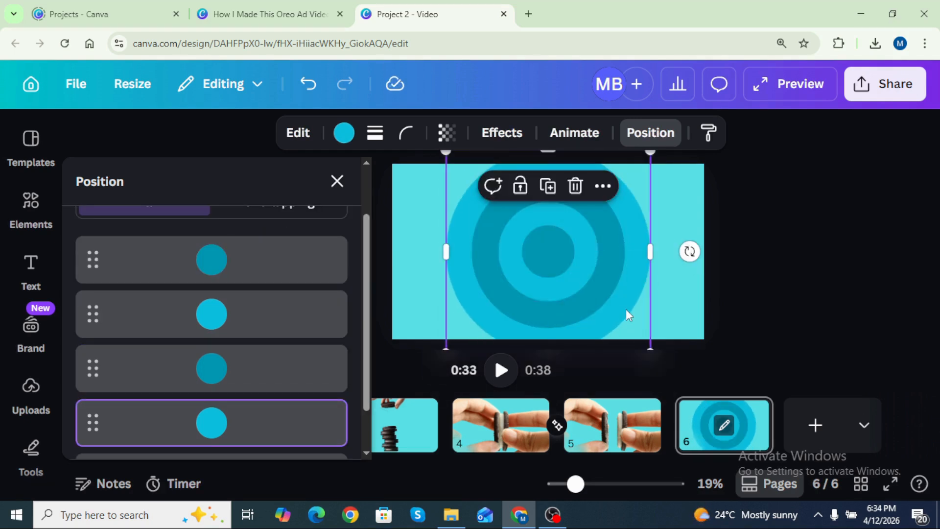
Duplicate circles for the outer rings and move the page-wide light blue circle behind all the other circles
left_click(552, 313)
left_click(547, 186)
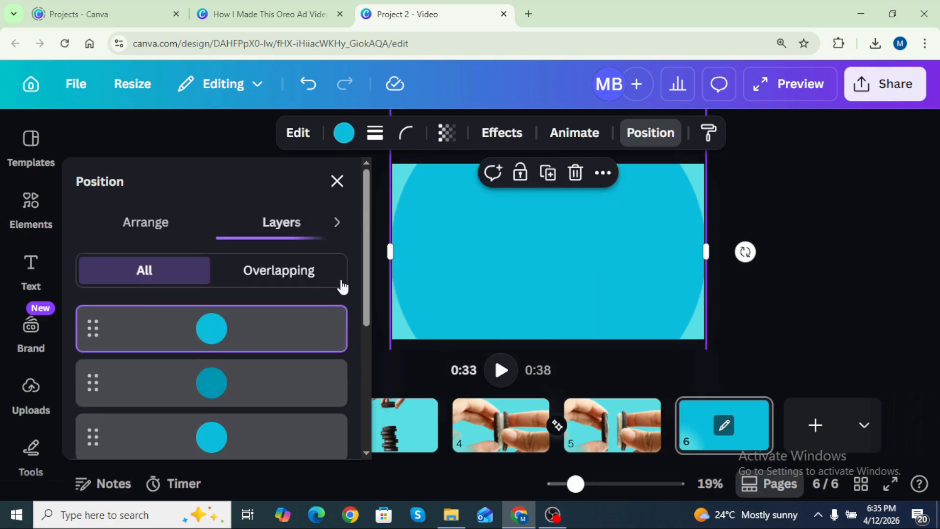
left_click_drag(280, 327, 277, 389)
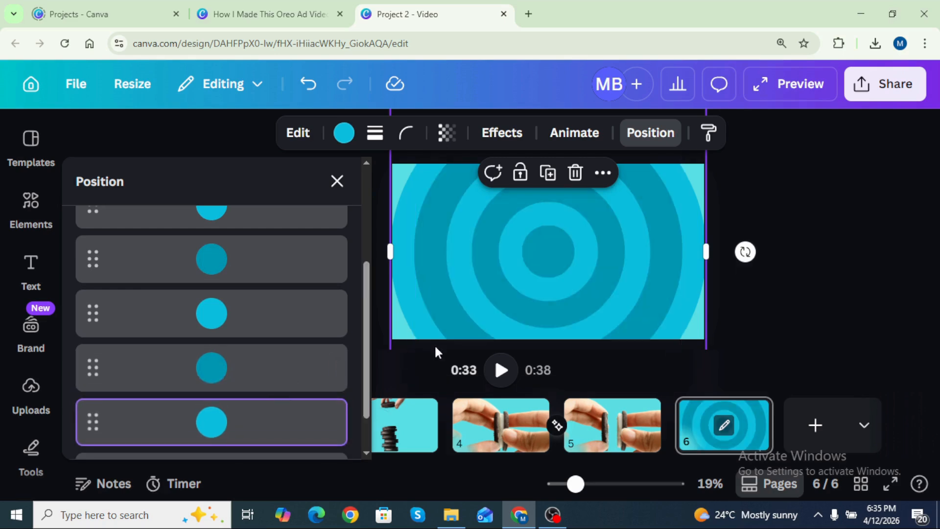
left_click(831, 312)
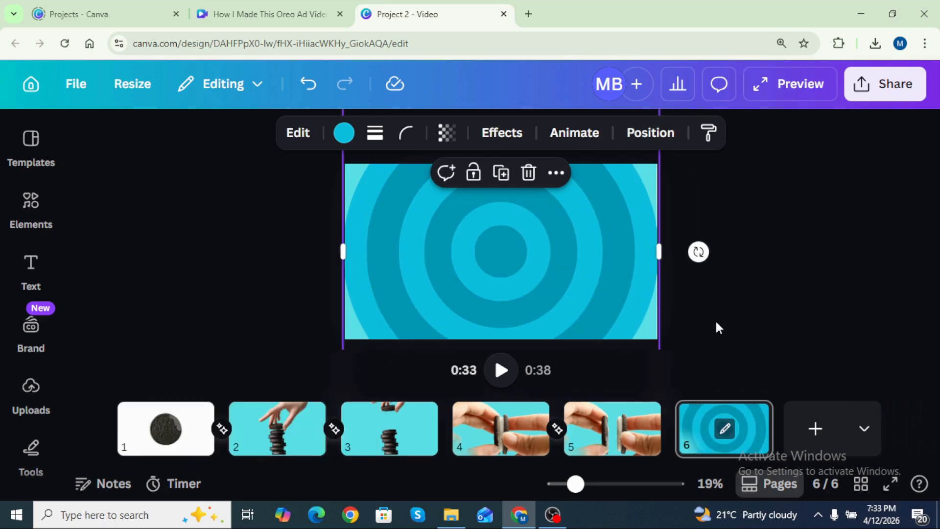
Select all the concentric circles on page 6 and apply the Pop animation on enter only, with its speed set to the minimum
left_click_drag(715, 321, 162, 162)
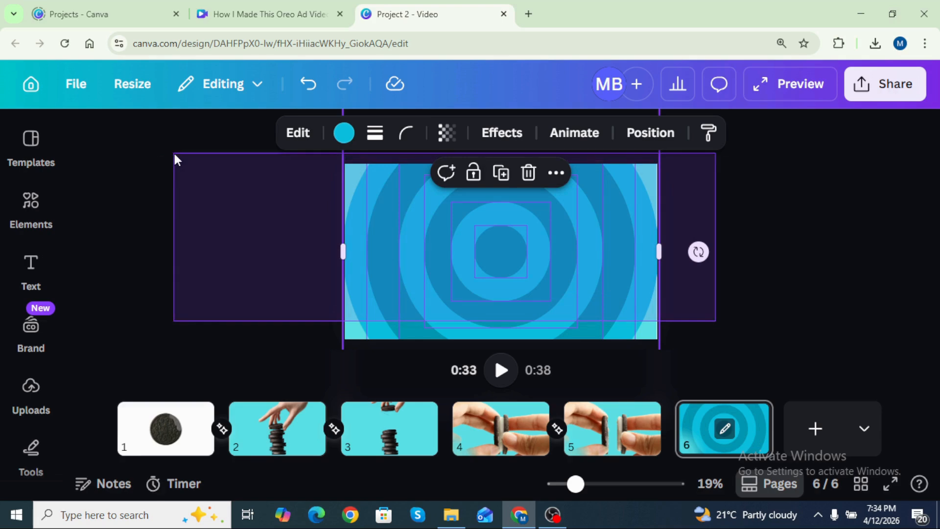
left_click(574, 133)
left_click(122, 314)
left_click(179, 381)
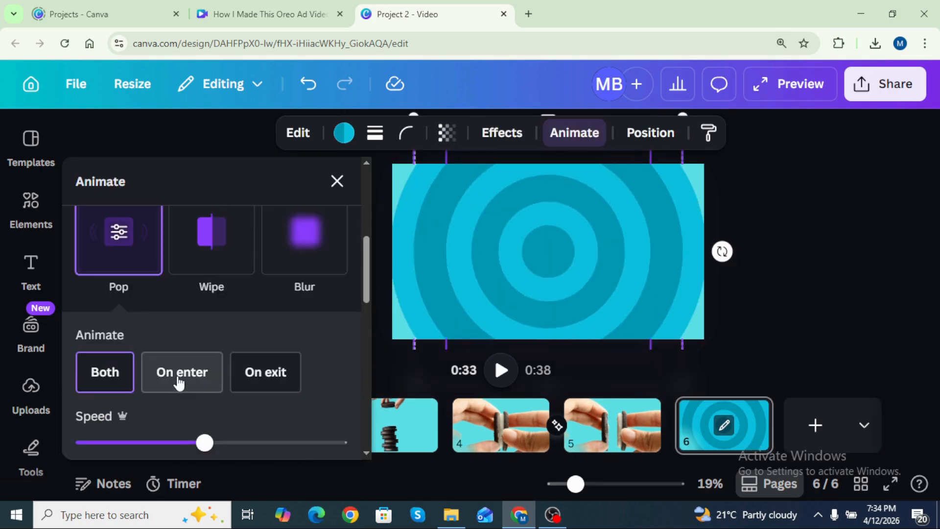
left_click_drag(209, 447, 82, 442)
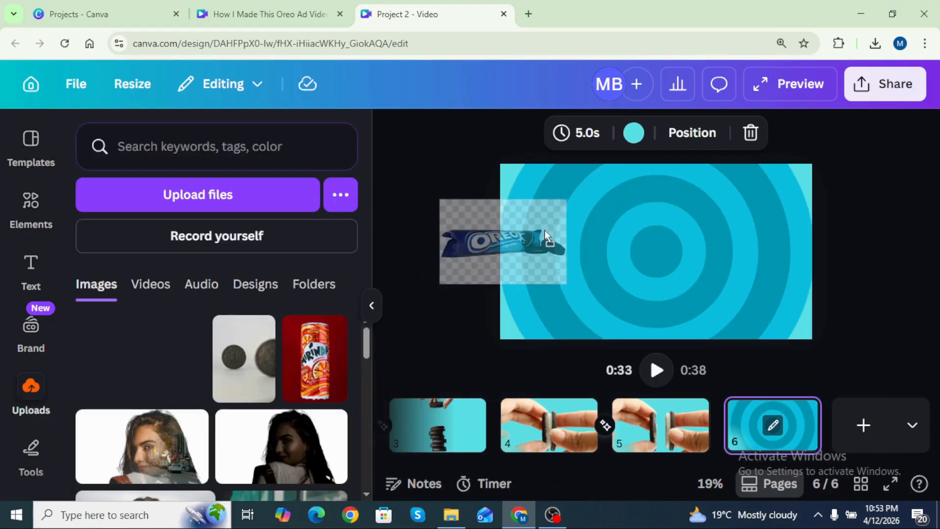
Place the uploaded Oreo package image on page 6, enlarge it, and centre it over the concentric circles
left_click_drag(545, 230, 582, 230)
left_click_drag(706, 300, 756, 328)
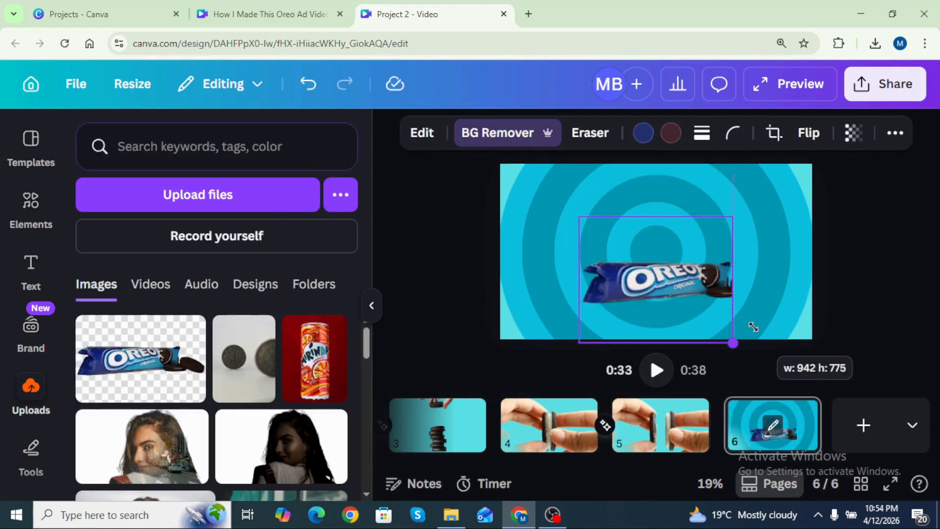
left_click_drag(676, 283, 674, 253)
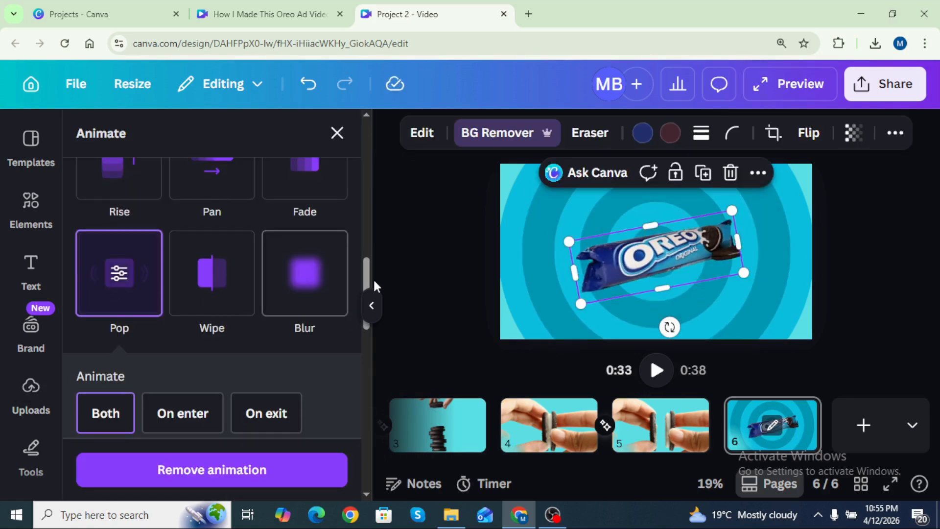
Set the Oreo package's Pop animation to play on enter only and slightly raise its speed
left_click_drag(366, 278, 364, 306)
left_click(185, 263)
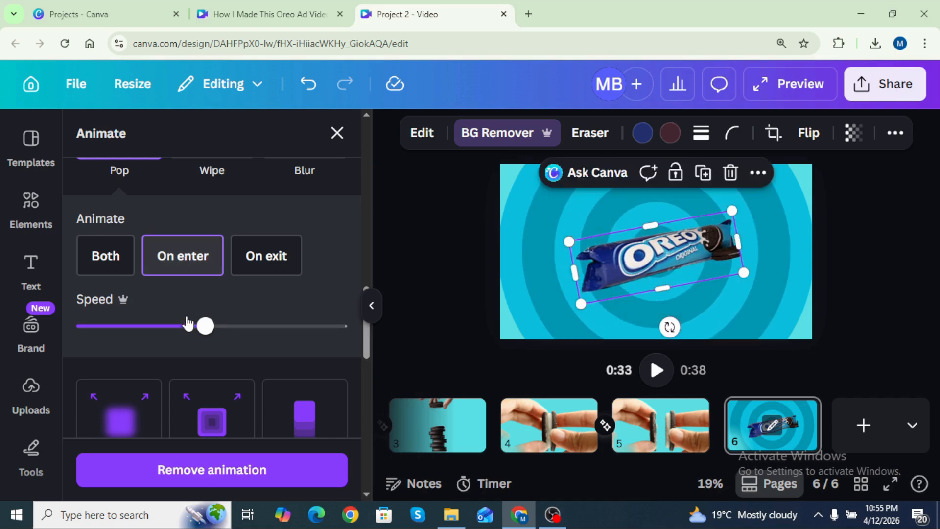
left_click_drag(207, 332, 229, 330)
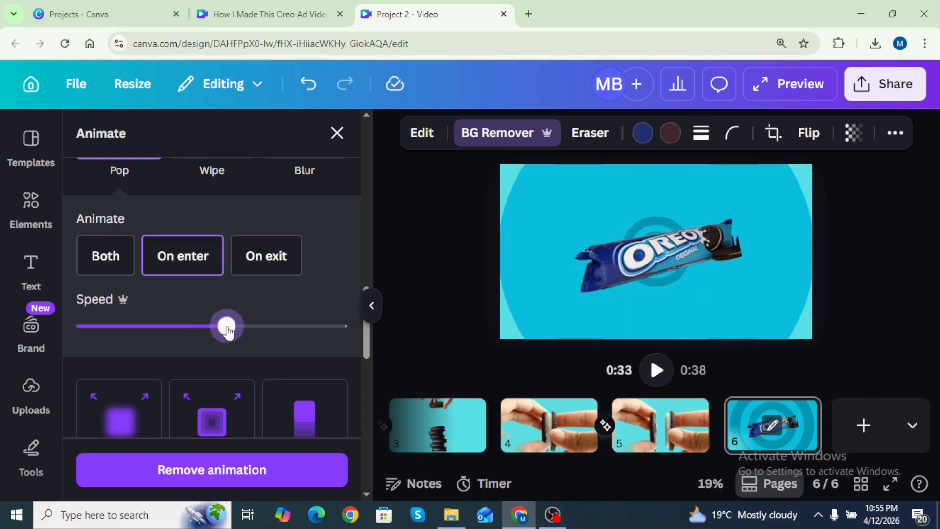